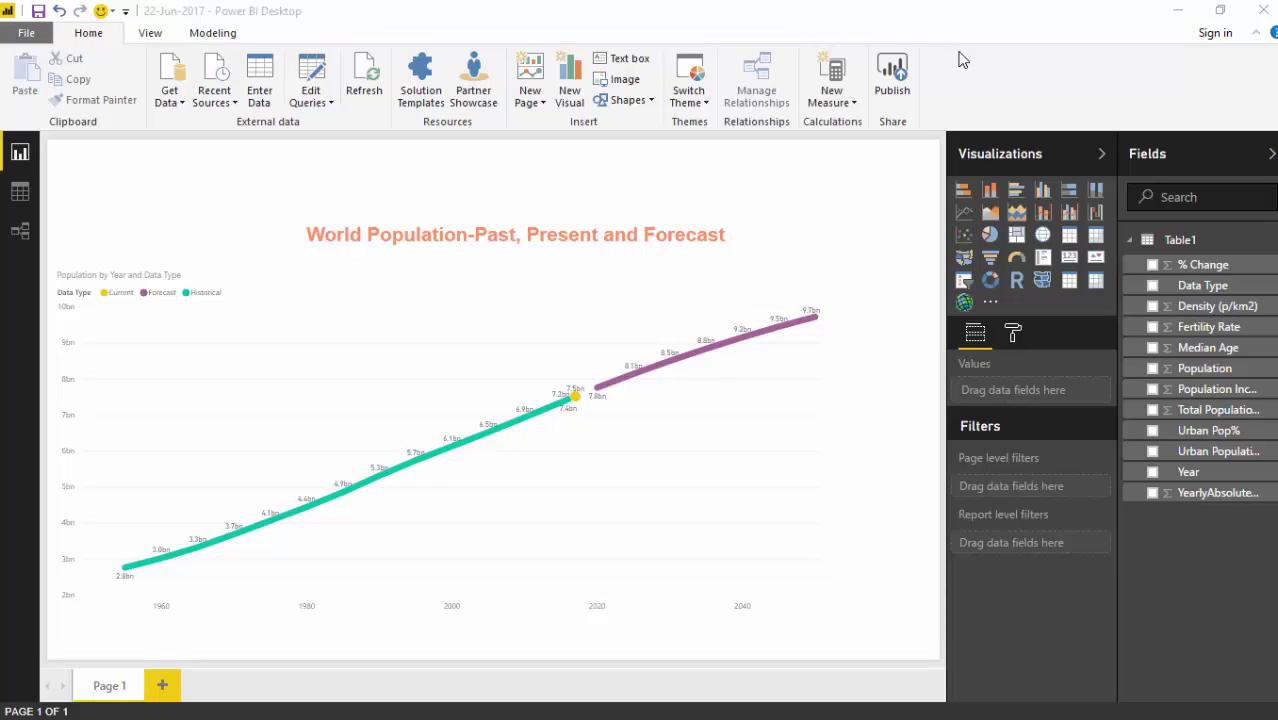
Switch to Chrome's worldometers.info population page and scroll to the 2020–2050 World Population Forecast table
click(1177, 10)
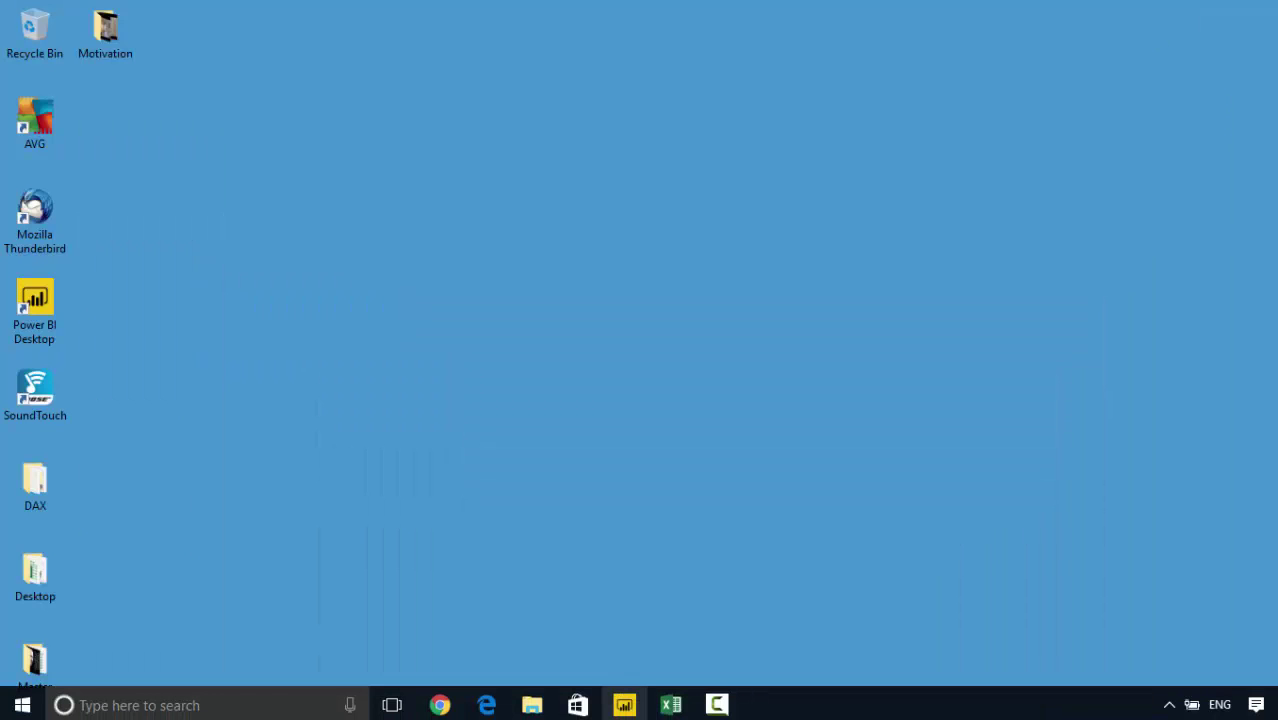
click(440, 705)
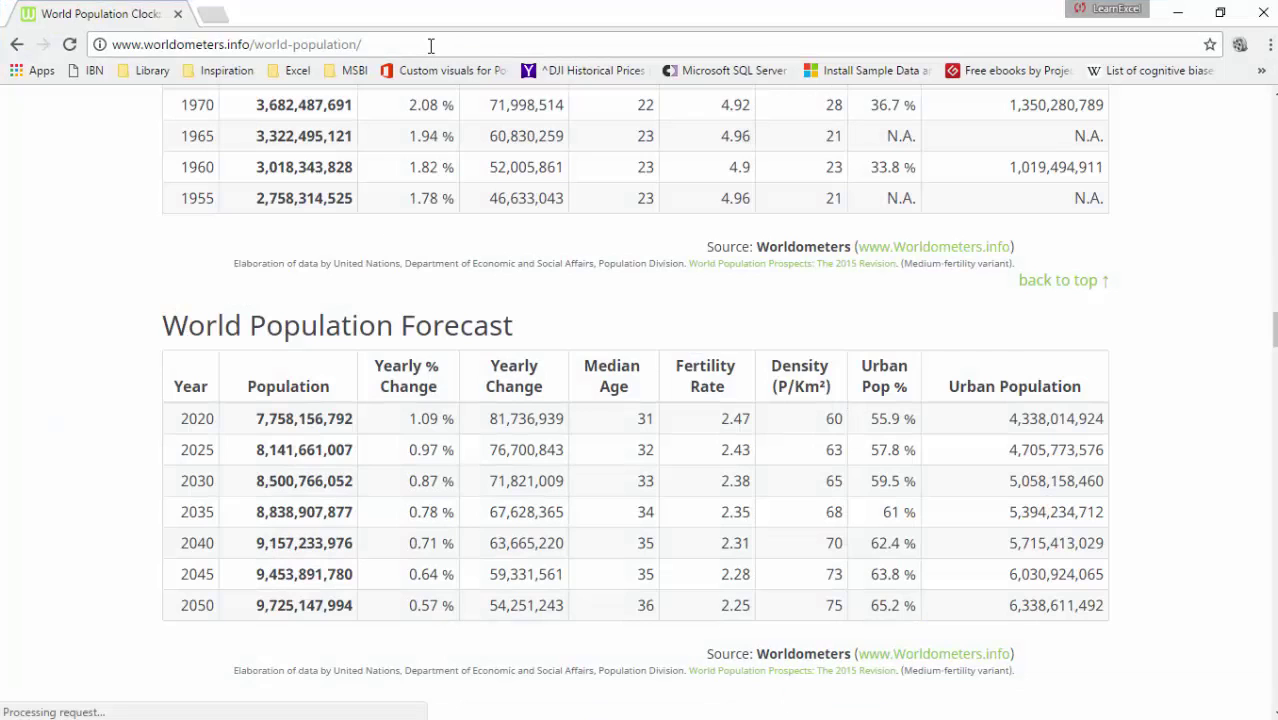
click(431, 46)
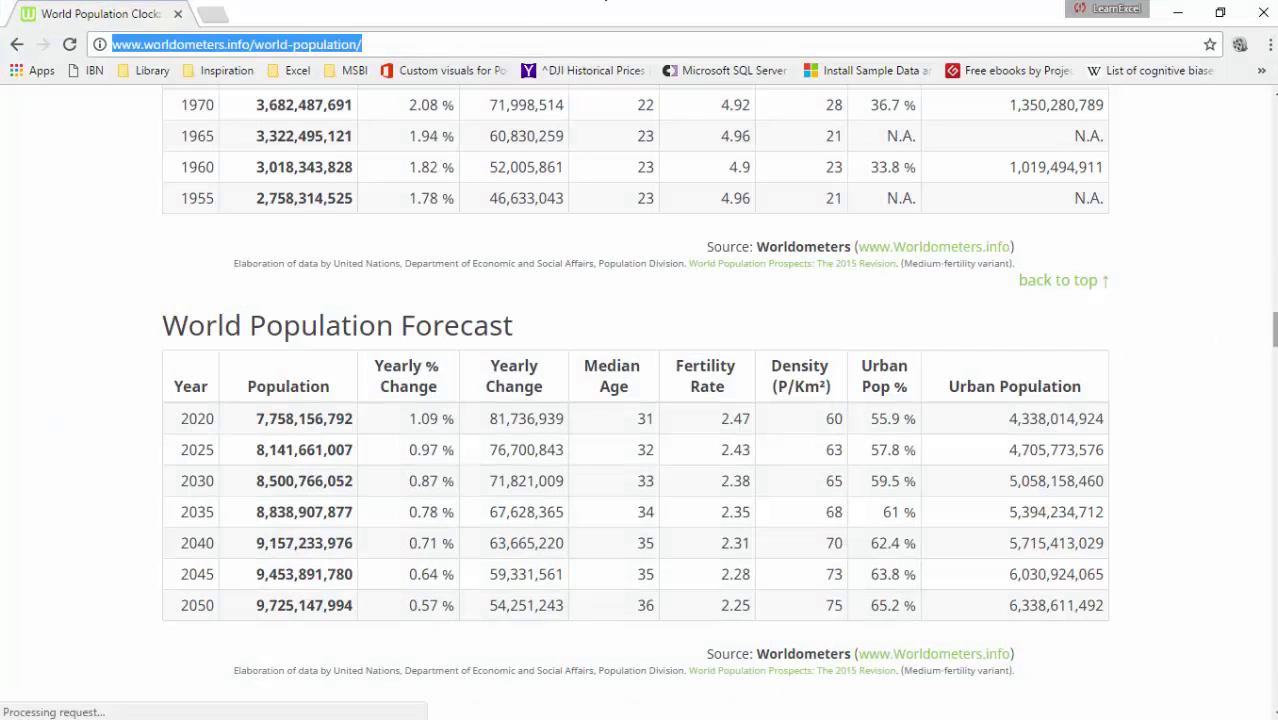
click(1273, 300)
scroll(635, 400, down, 1)
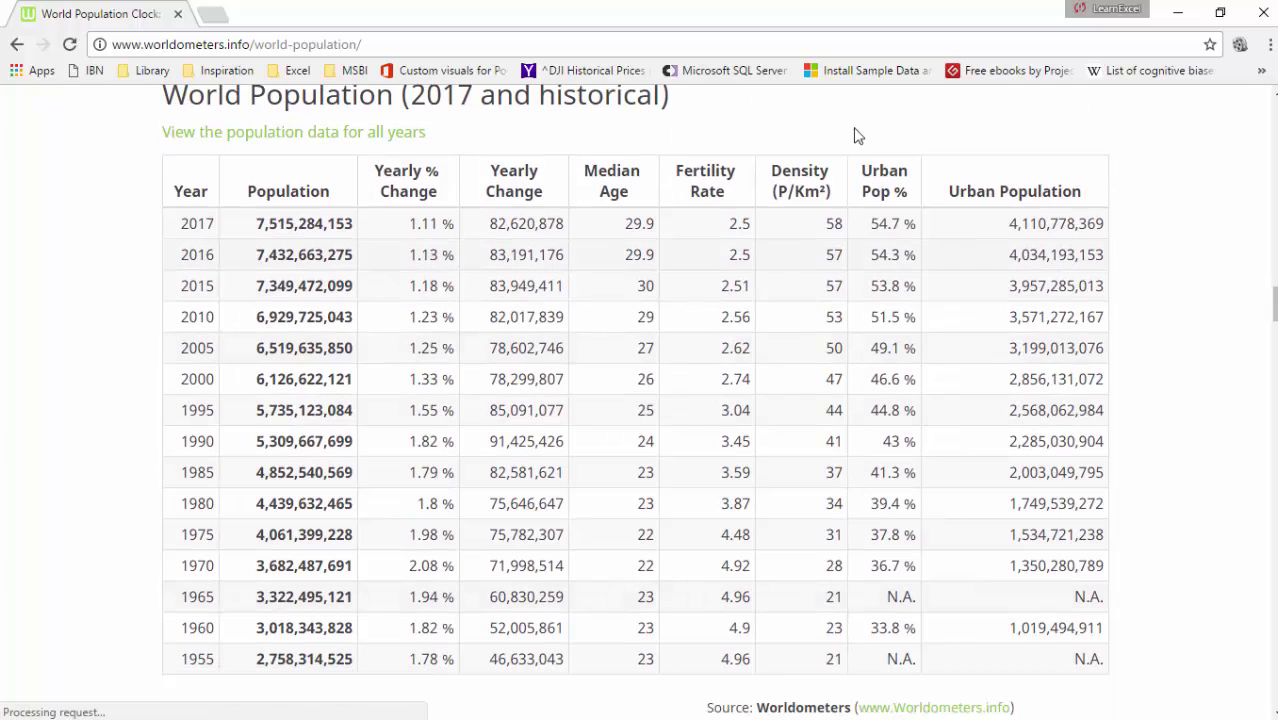
scroll(1273, 308, down, 5)
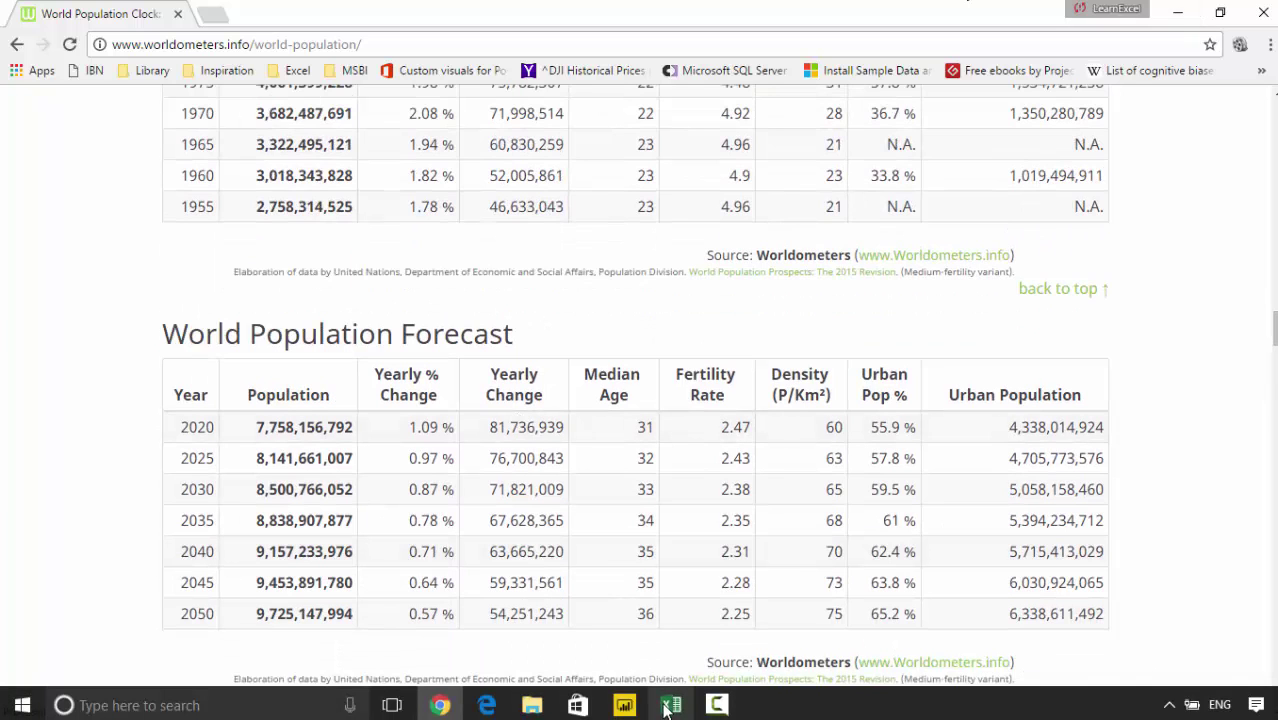
click(670, 705)
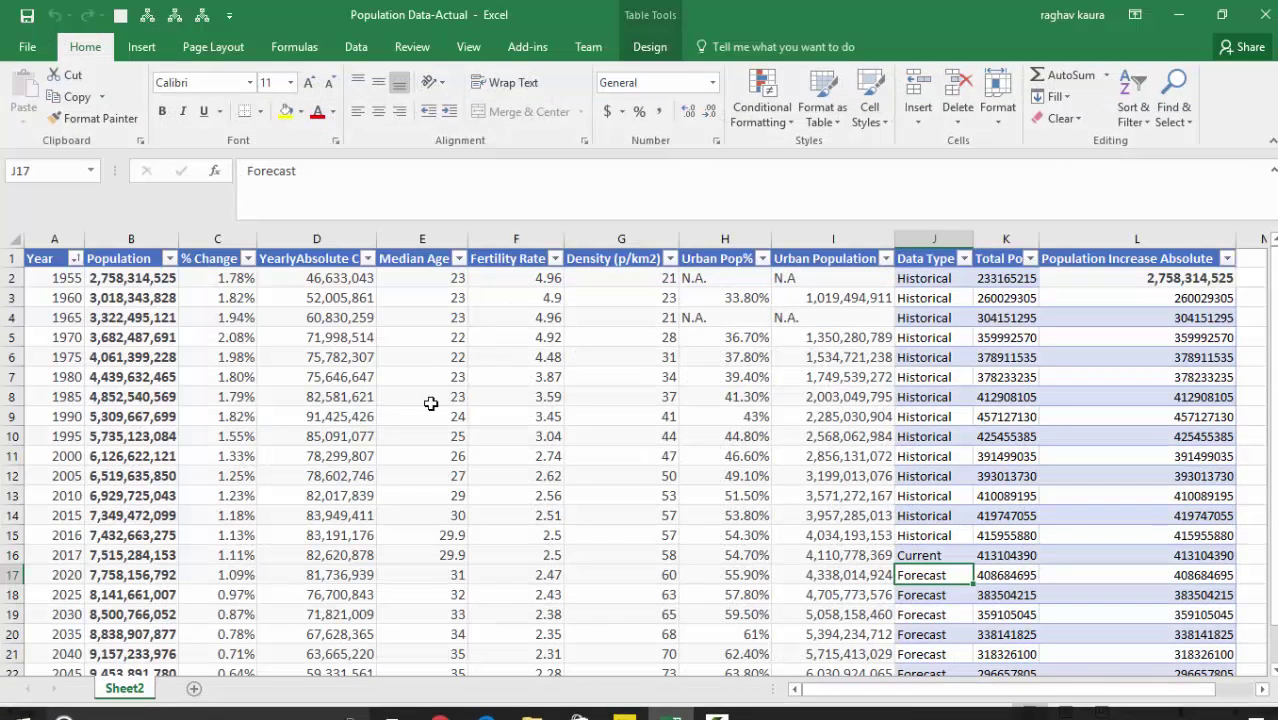
click(930, 239)
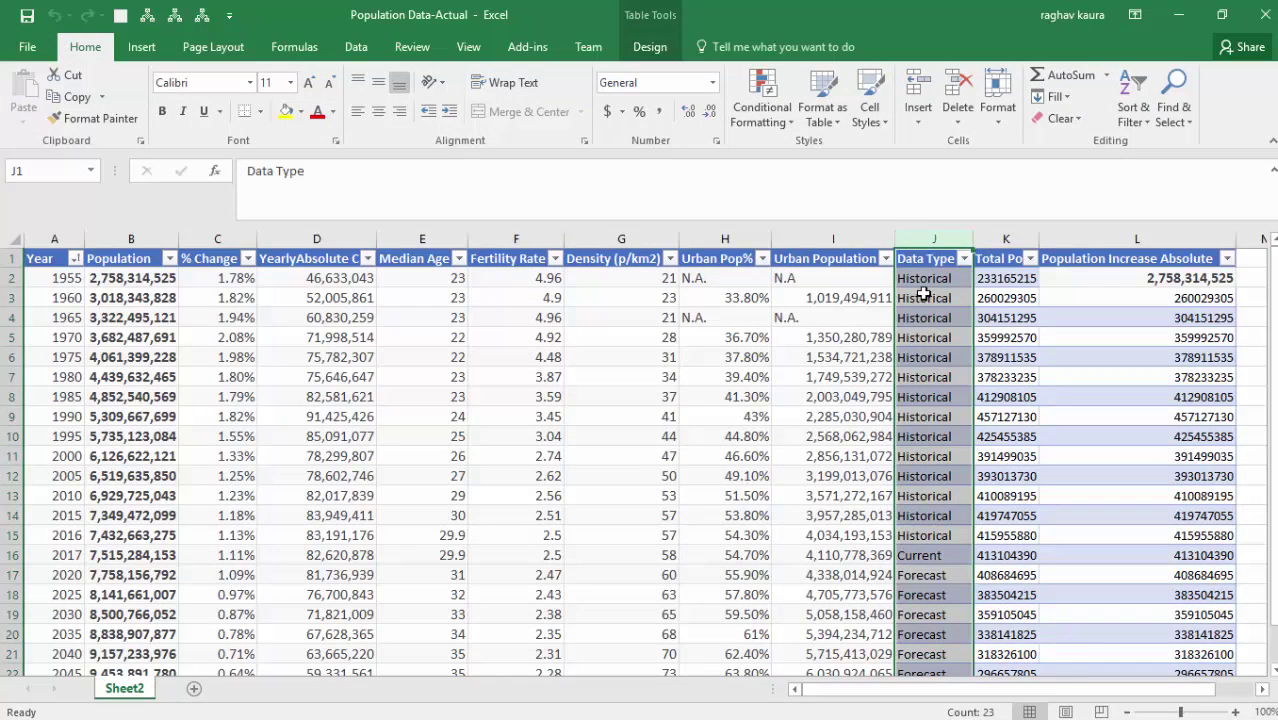
click(923, 281)
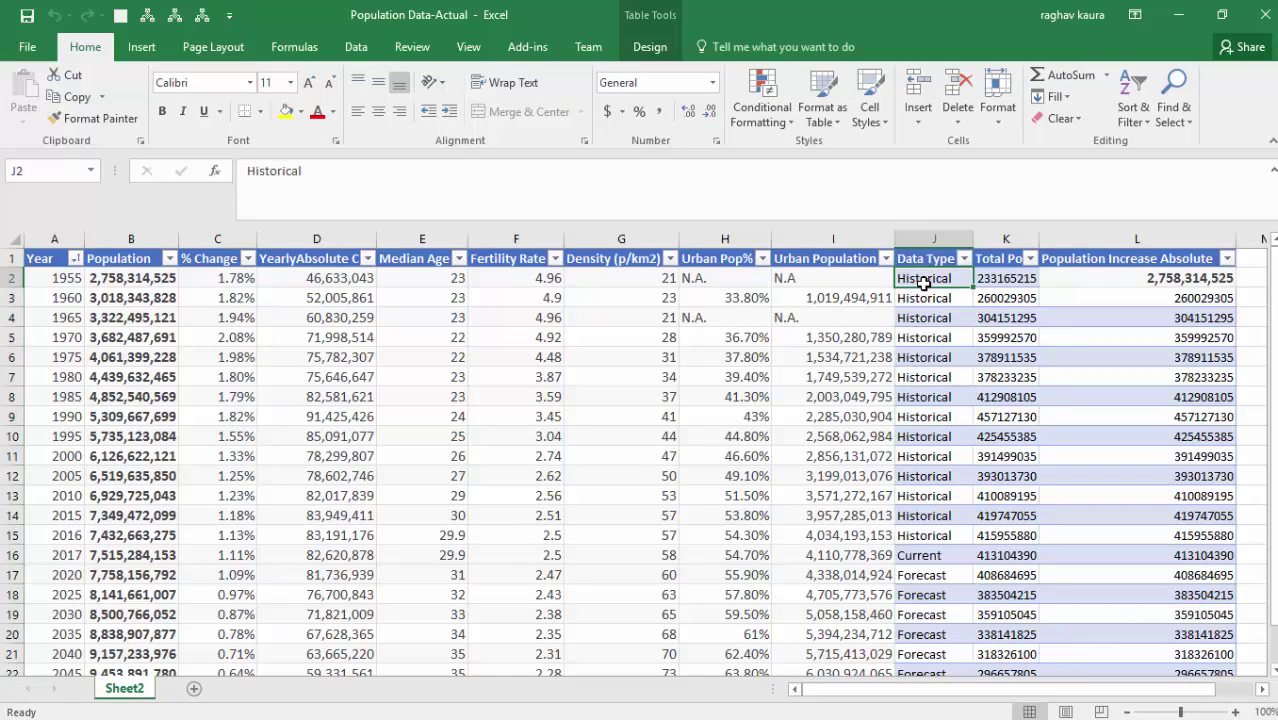
key(shift+Down)
key(shift+Down)
key(shift+Down)
key(shift+Down)
key(shift+Down)
key(shift+Down)
key(shift+Down)
key(shift+Down)
key(shift+Down)
key(shift+Down)
key(shift+Down)
key(shift+Down)
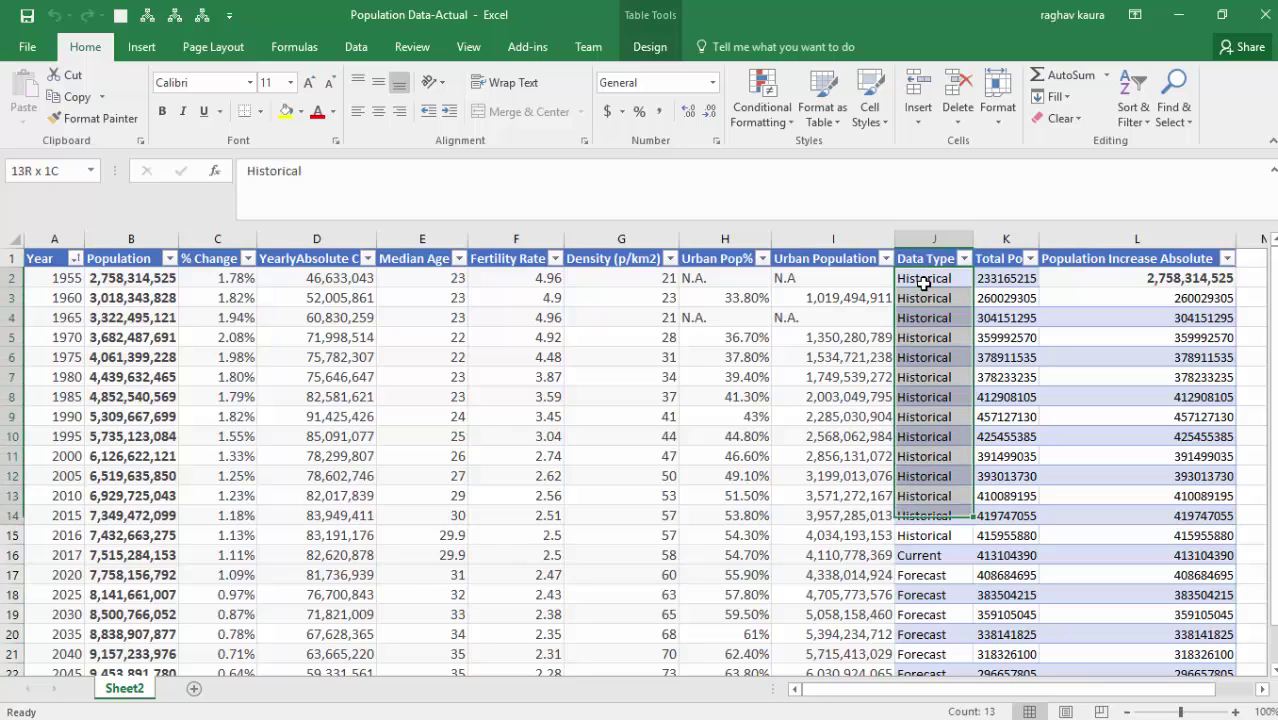
key(shift+Down)
key(shift+Down)
key(Down)
key(Down)
key(Down)
key(Down)
key(Down)
key(Down)
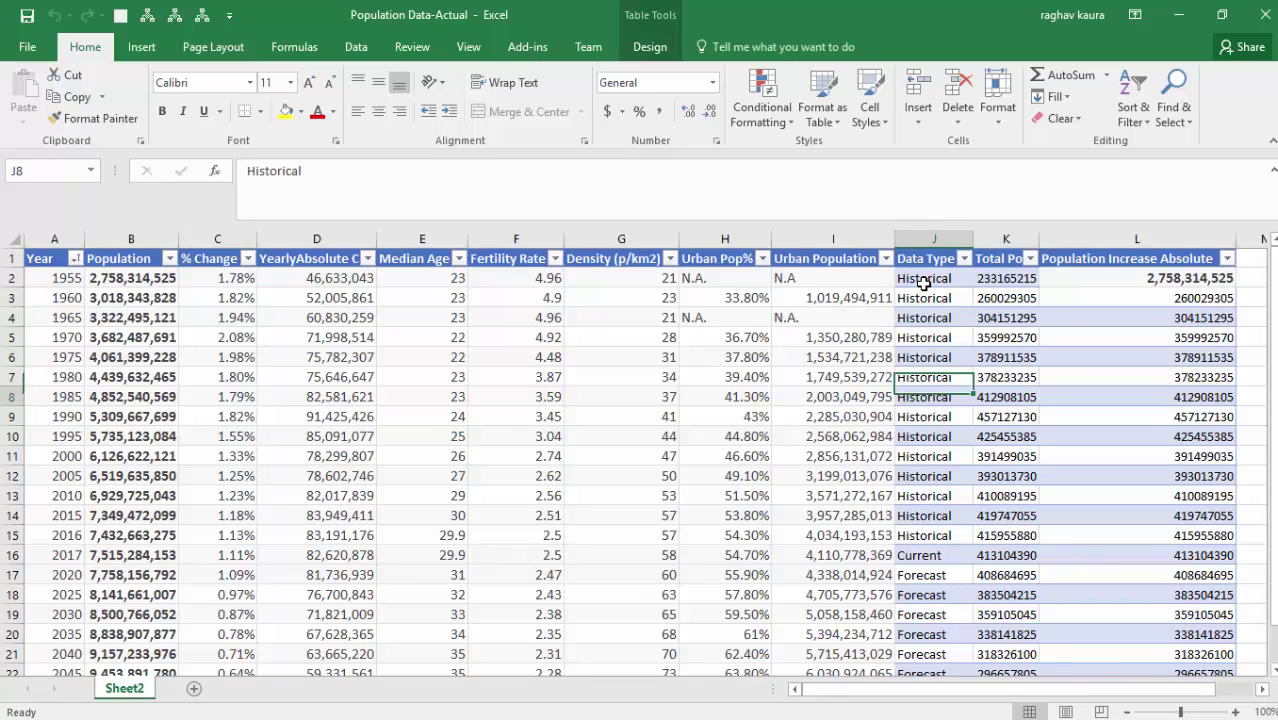
key(Down)
key(Down)
key(Down)
key(Down)
key(Down)
key(Down)
key(Down)
key(Down)
key(Down)
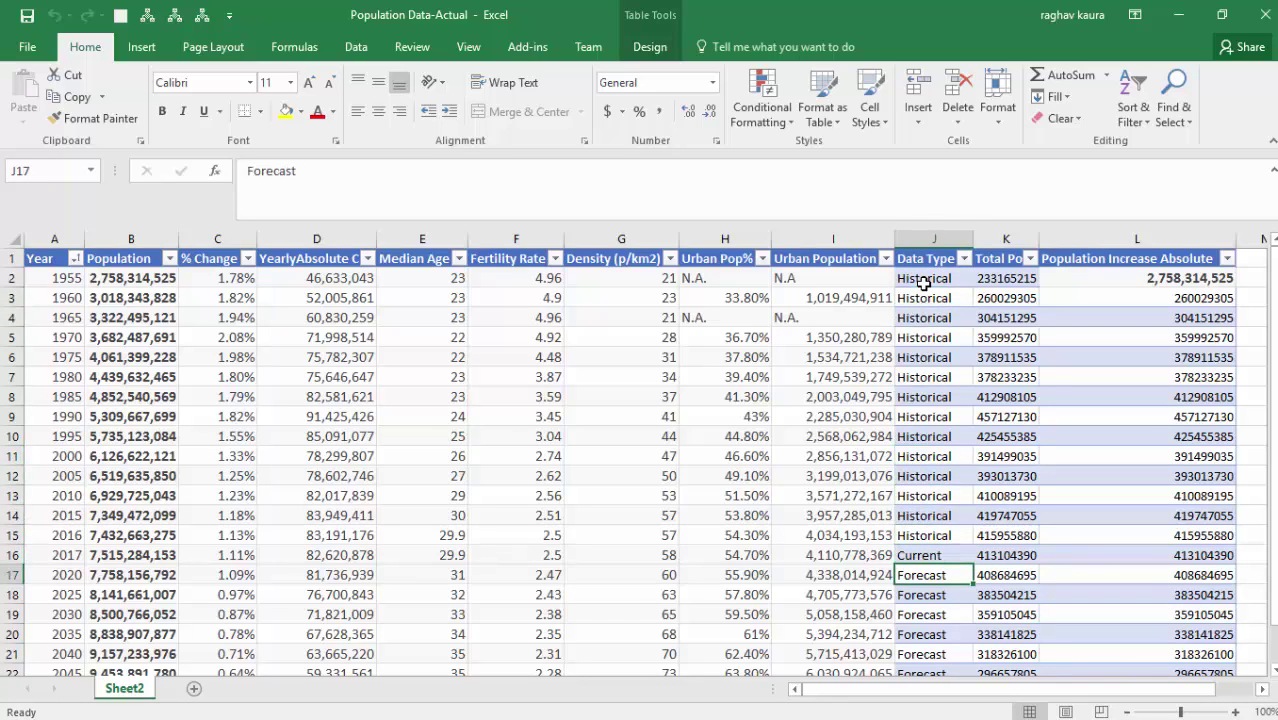
click(1176, 16)
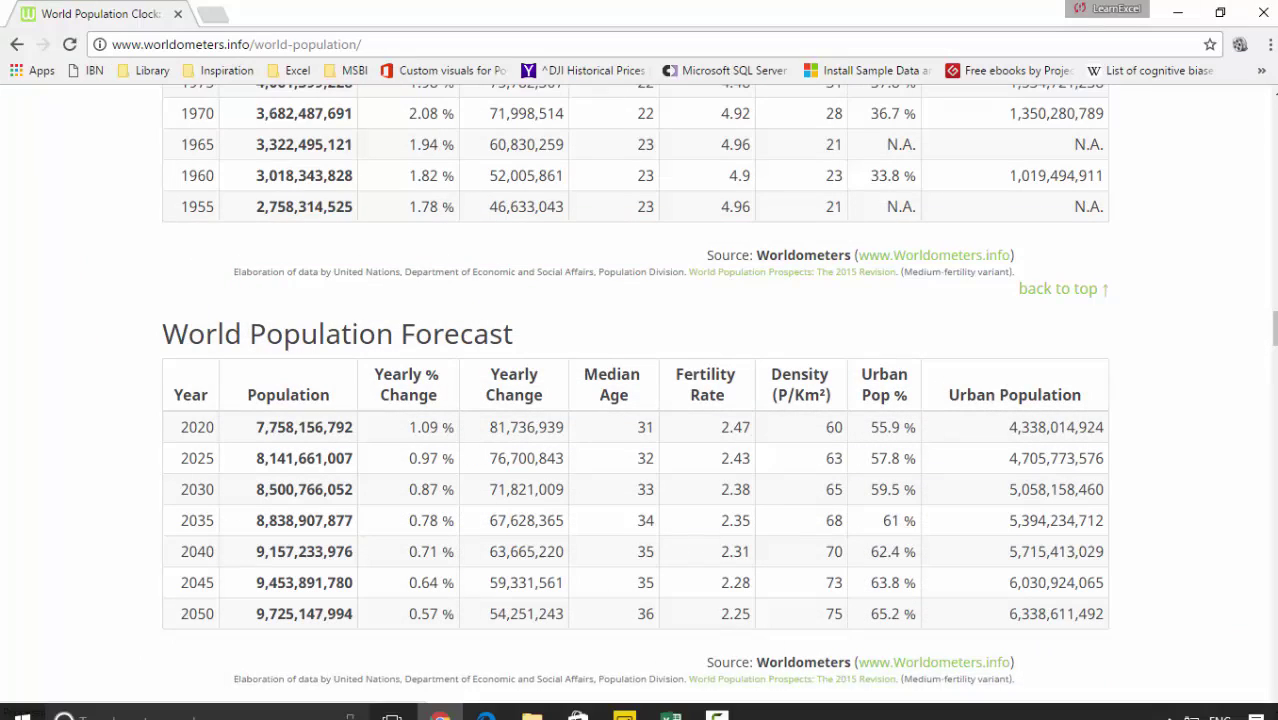
Bring the Power BI report back, then dismiss the Get Data source list without choosing a source
click(626, 707)
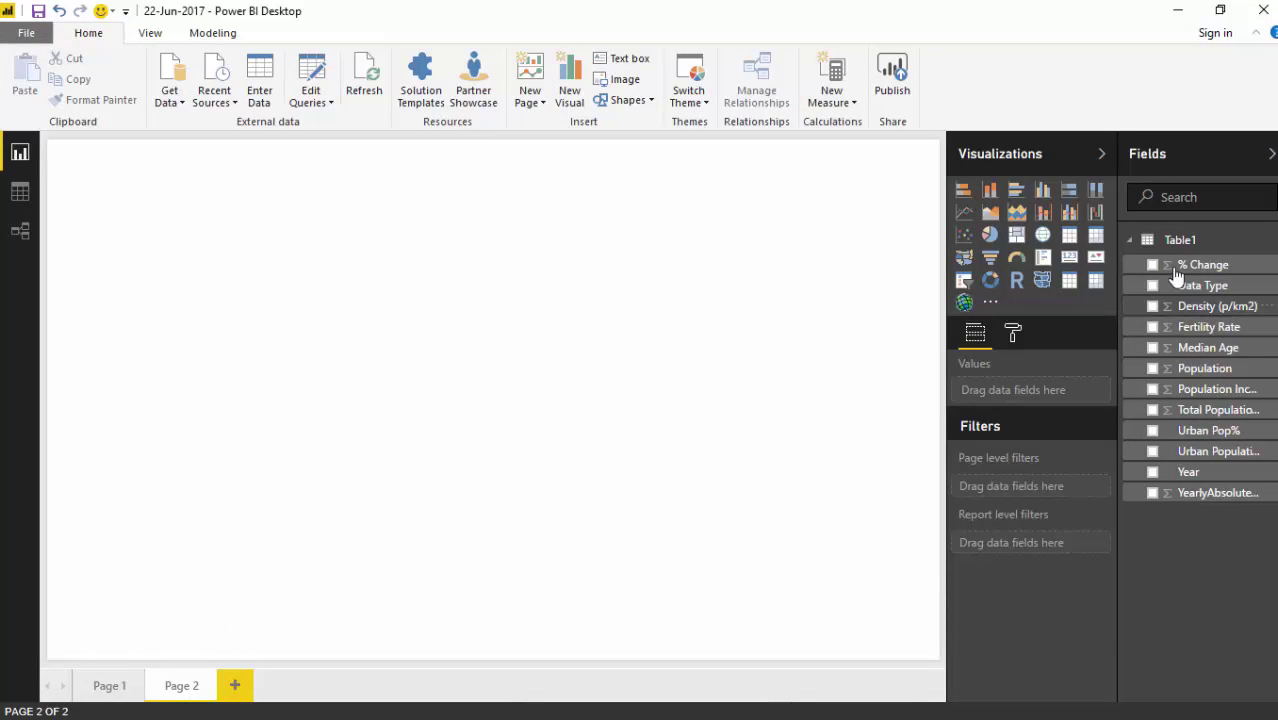
click(180, 104)
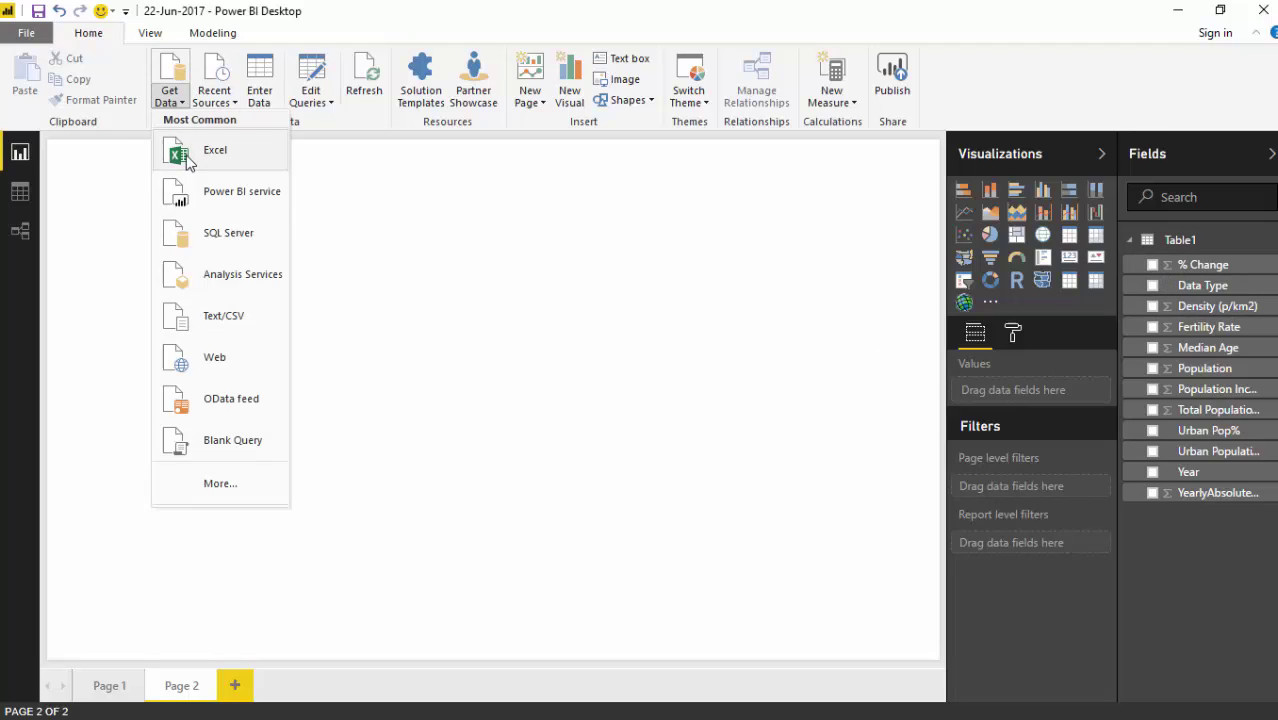
click(459, 7)
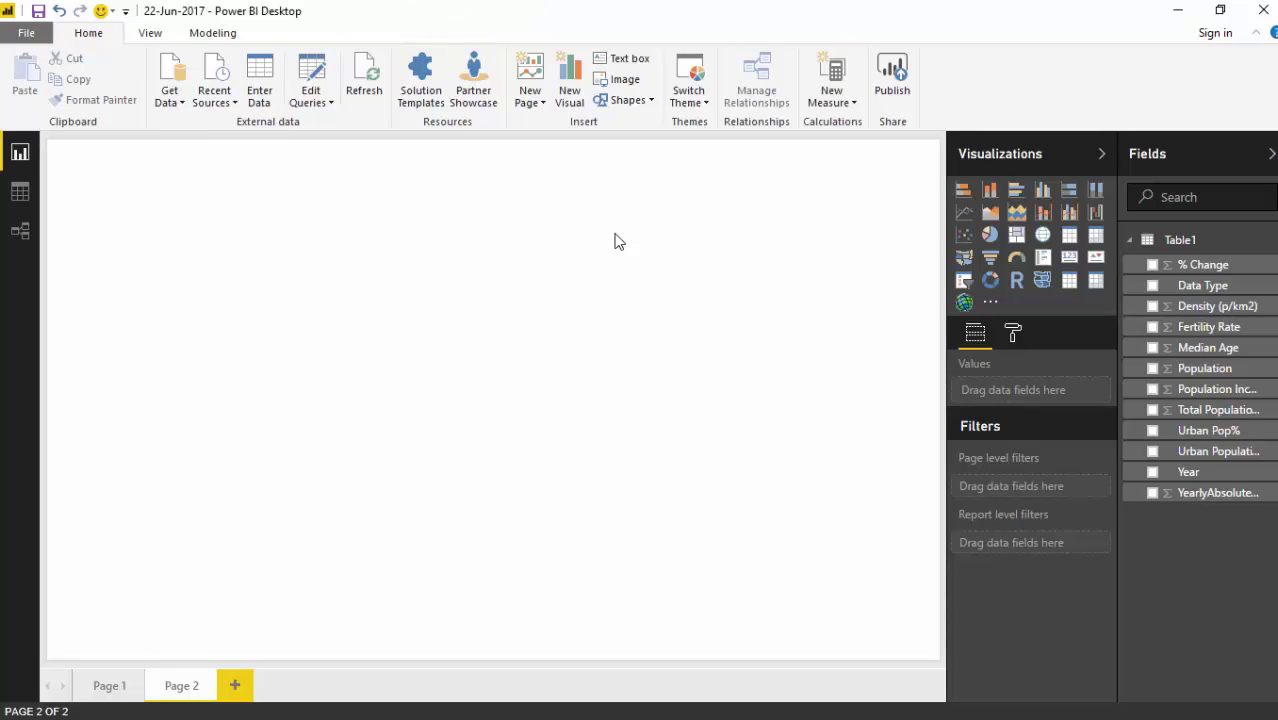
Add a line chart to the blank page and stretch it across most of the page
click(964, 214)
drag(248, 366, 321, 379)
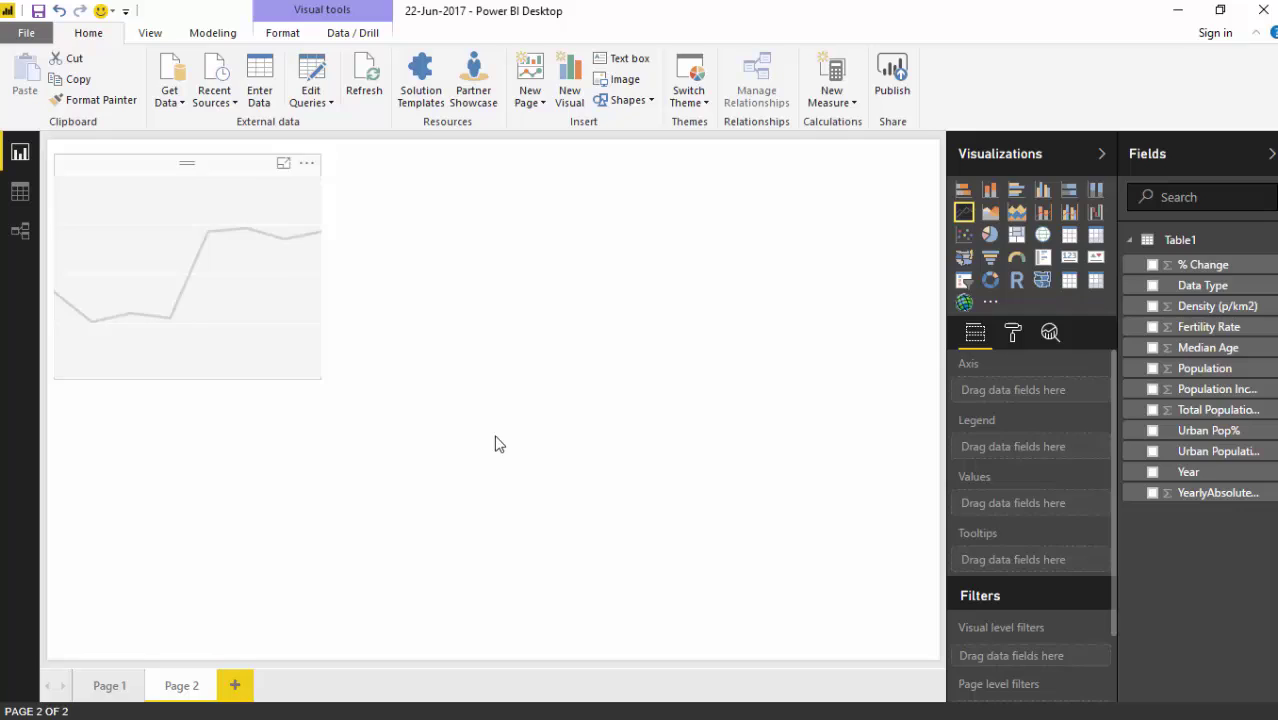
drag(494, 444, 856, 534)
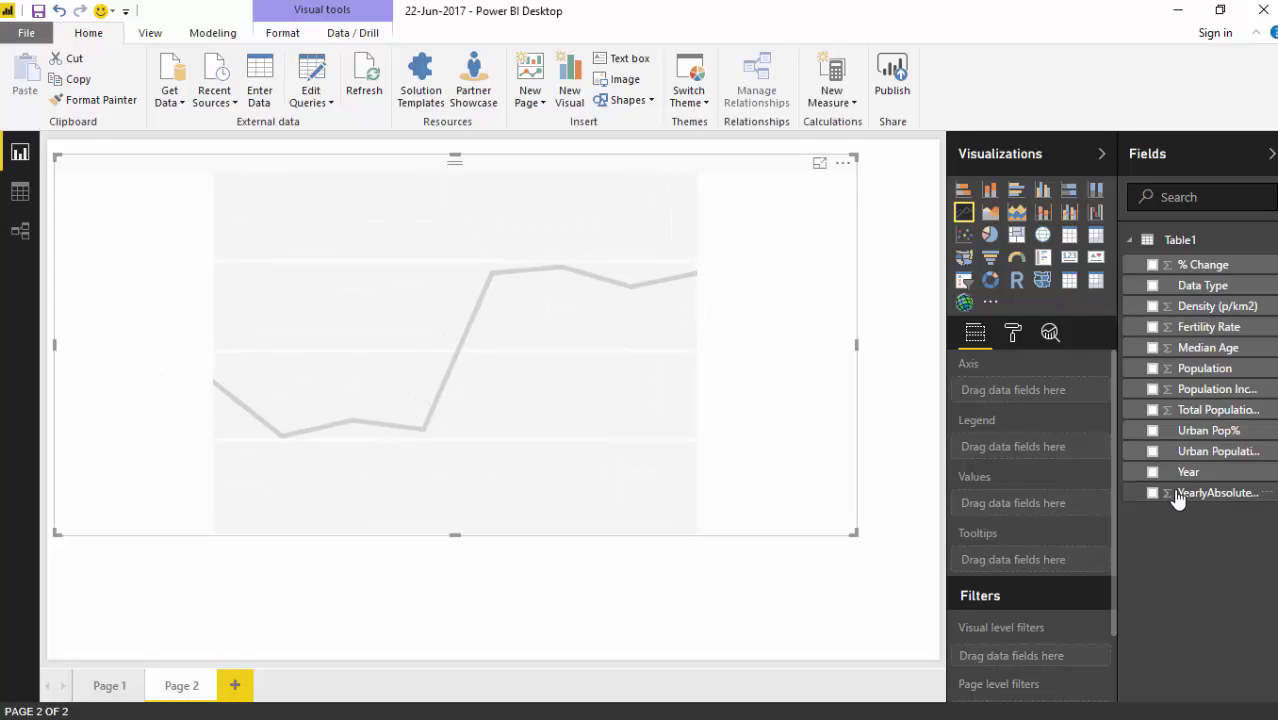
Plot Population against Year, replacing Total Population Change, and enlarge the chart further
click(1152, 474)
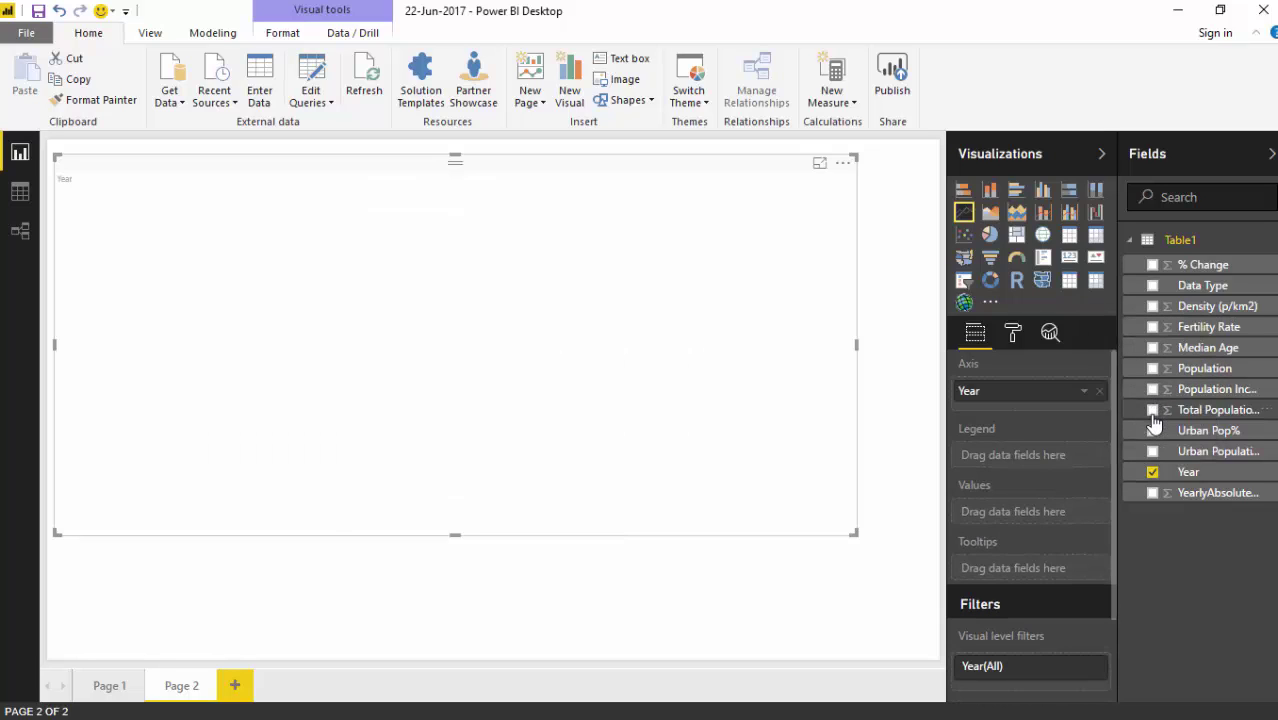
drag(951, 528, 955, 515)
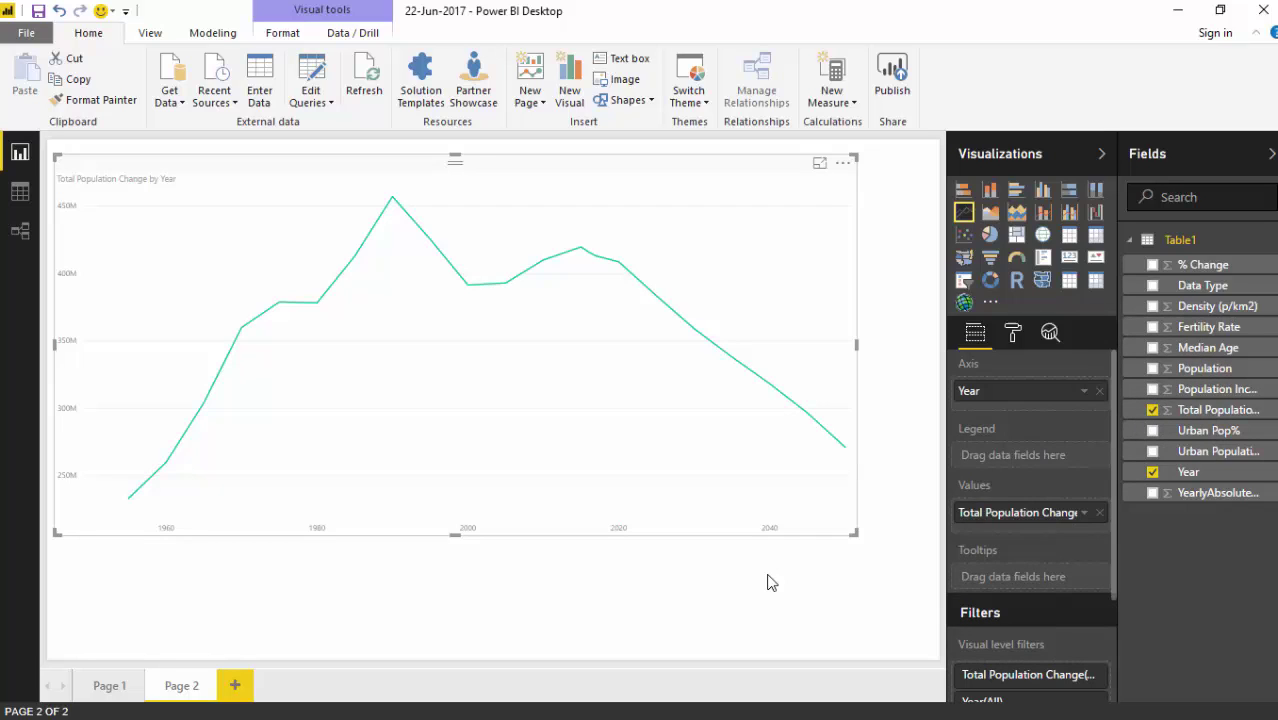
click(1152, 410)
click(1152, 368)
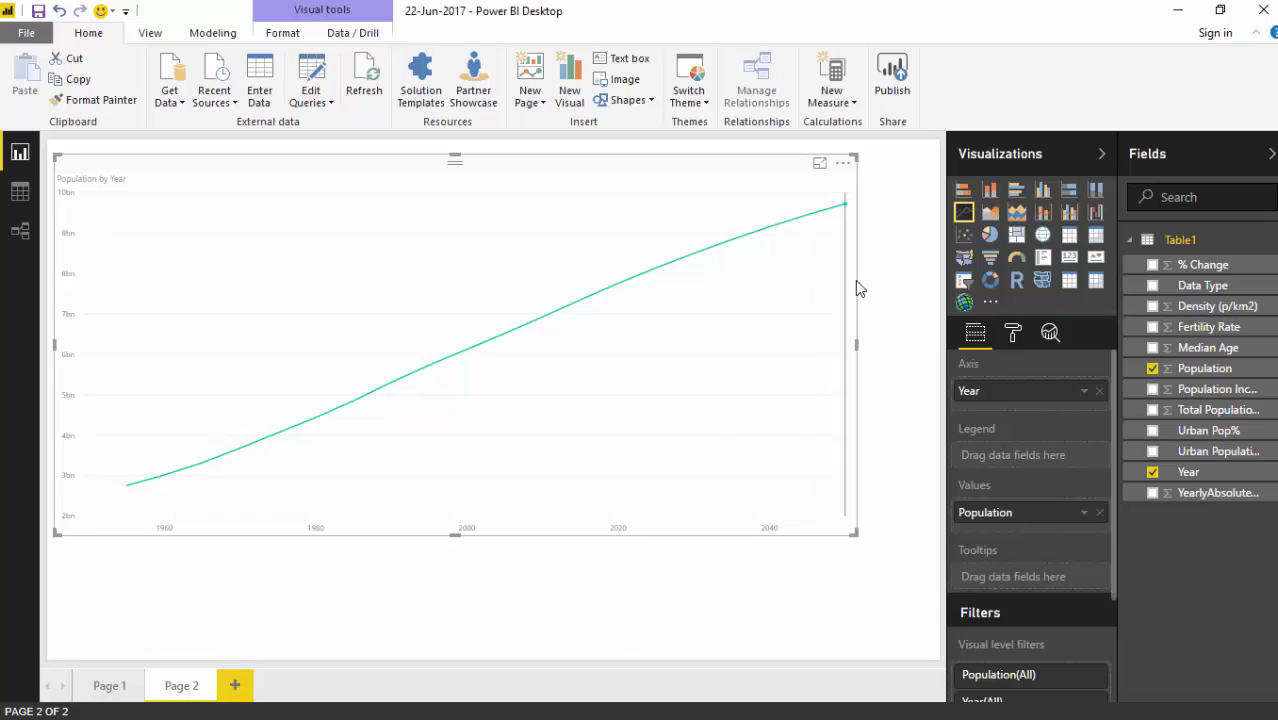
drag(856, 535, 901, 568)
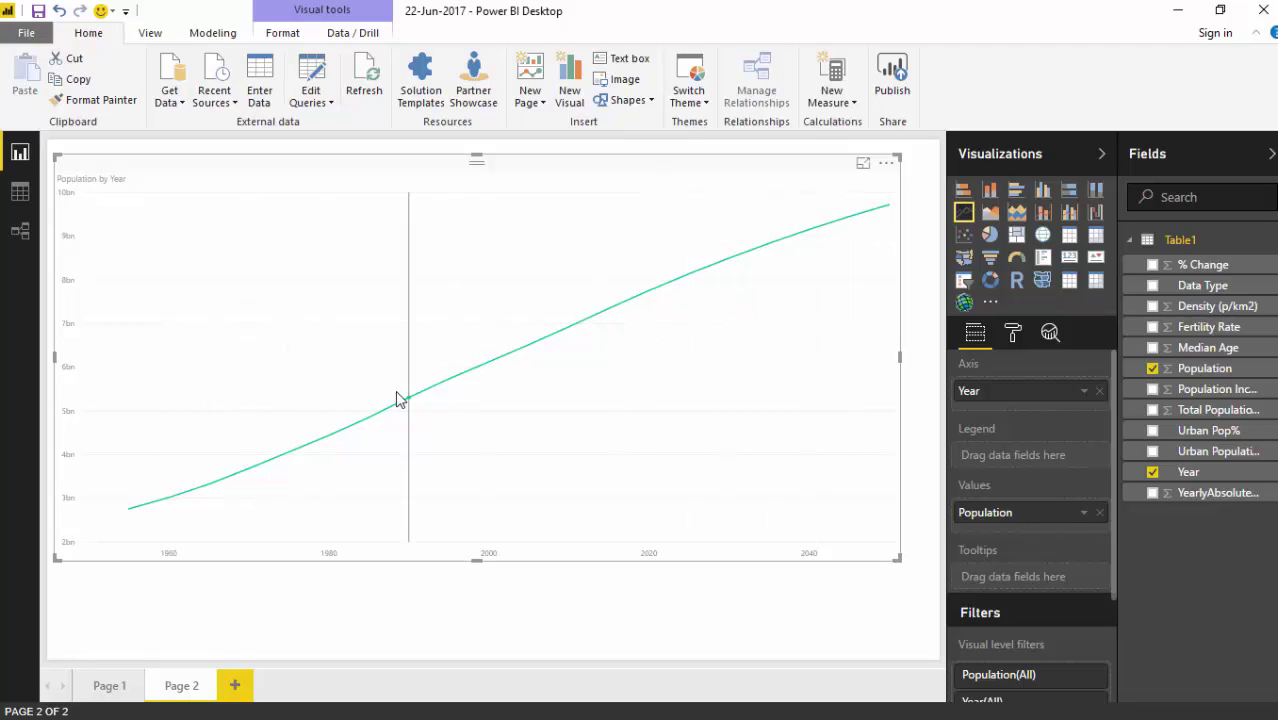
mouse_move(766, 250)
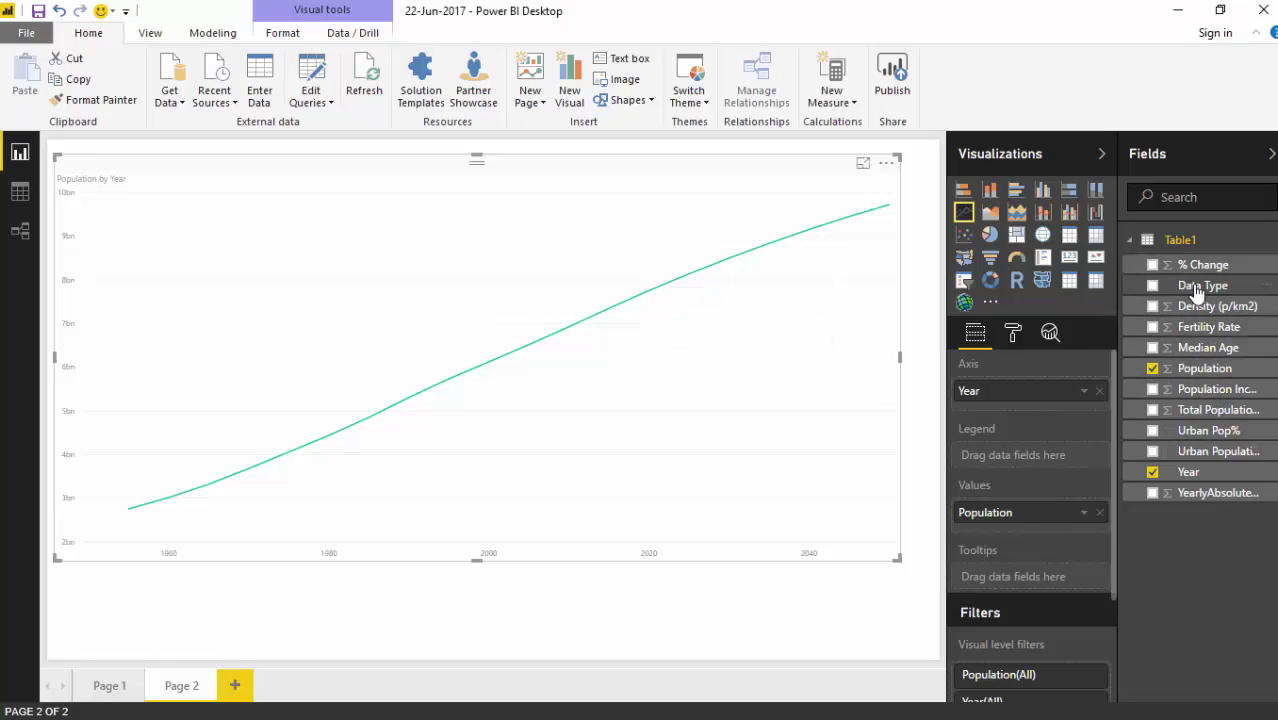
Drag Data Type into the chart's Legend to colour Historical, Current and Forecast separately
drag(1198, 289, 900, 538)
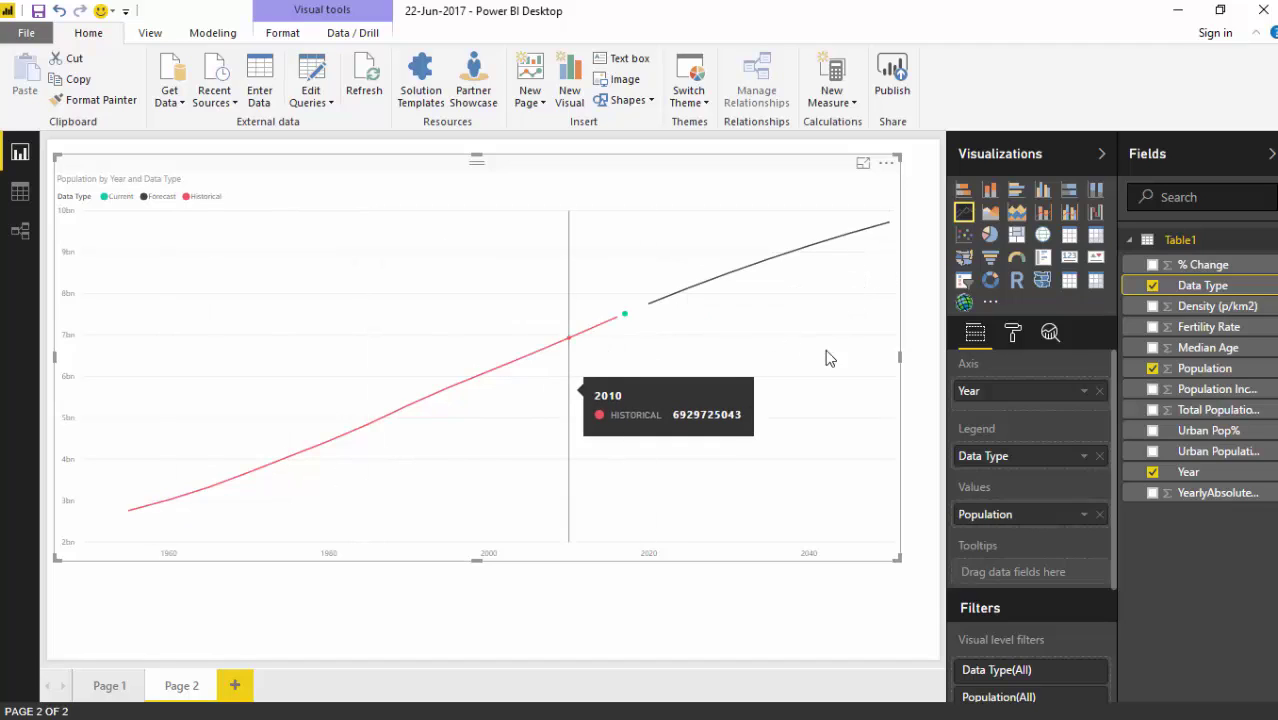
In the chart's Format pane, raise the Shapes stroke width to 8
click(1016, 338)
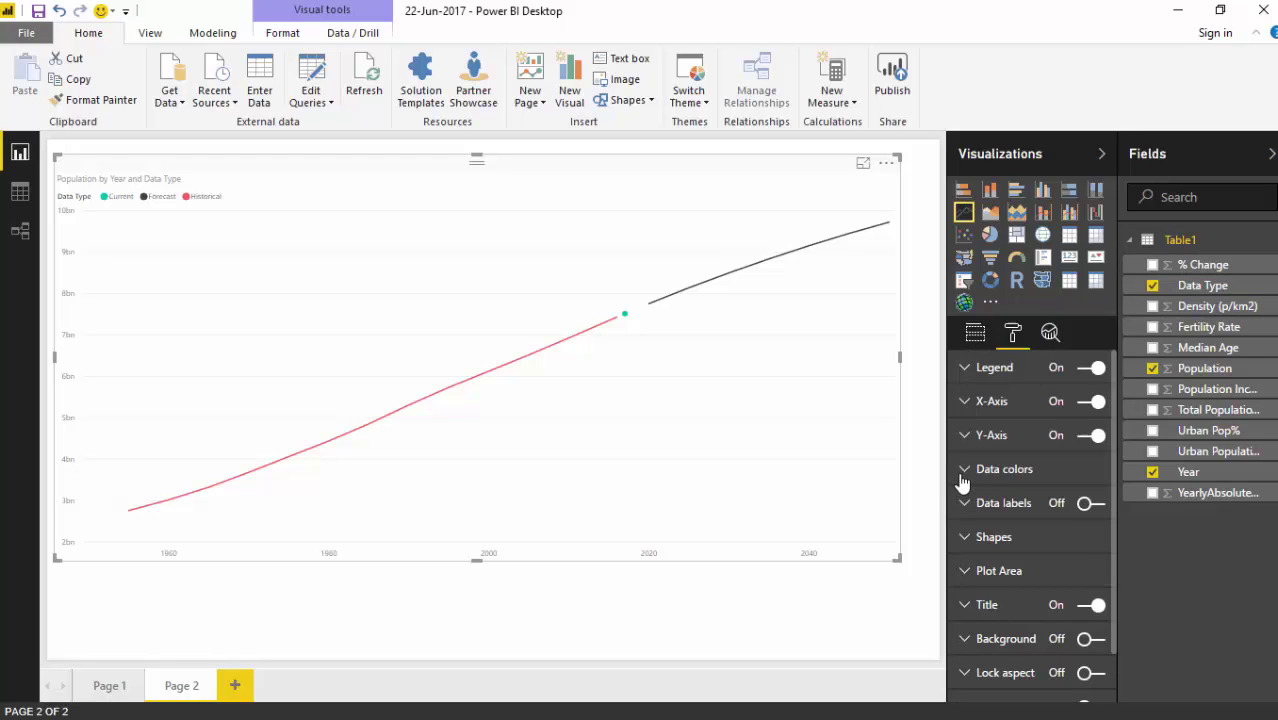
click(962, 540)
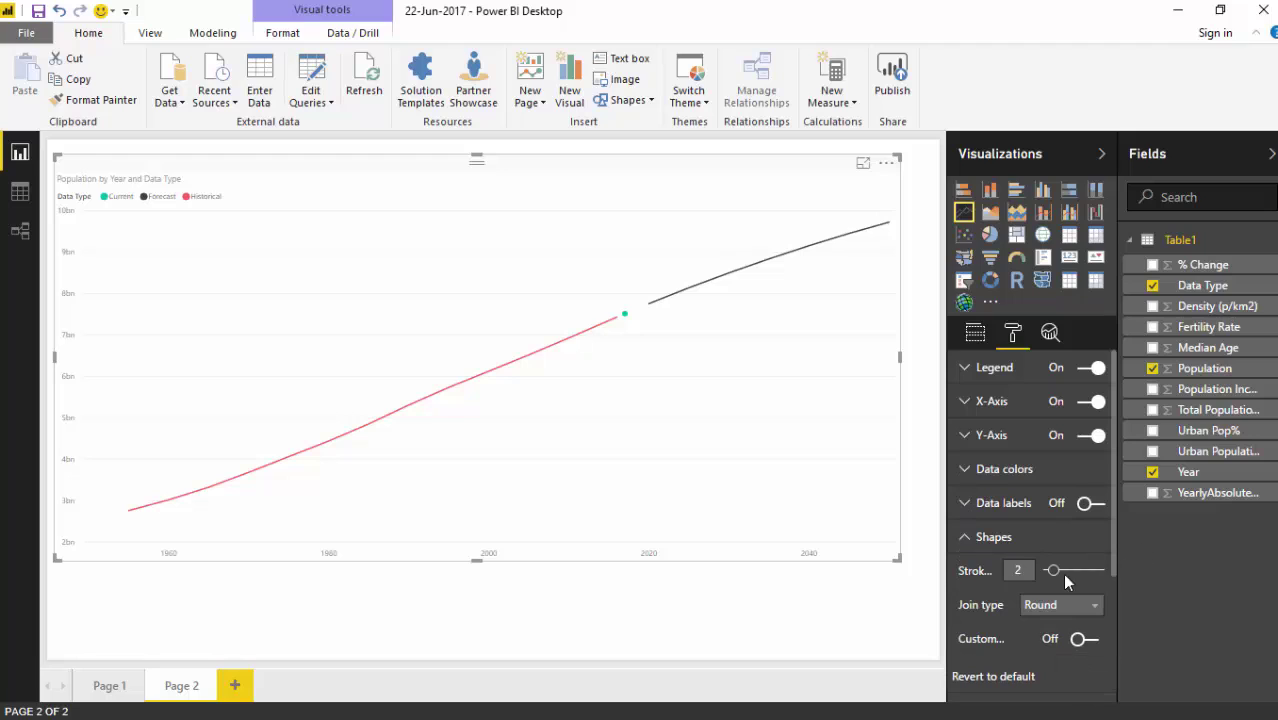
drag(1053, 571, 1081, 571)
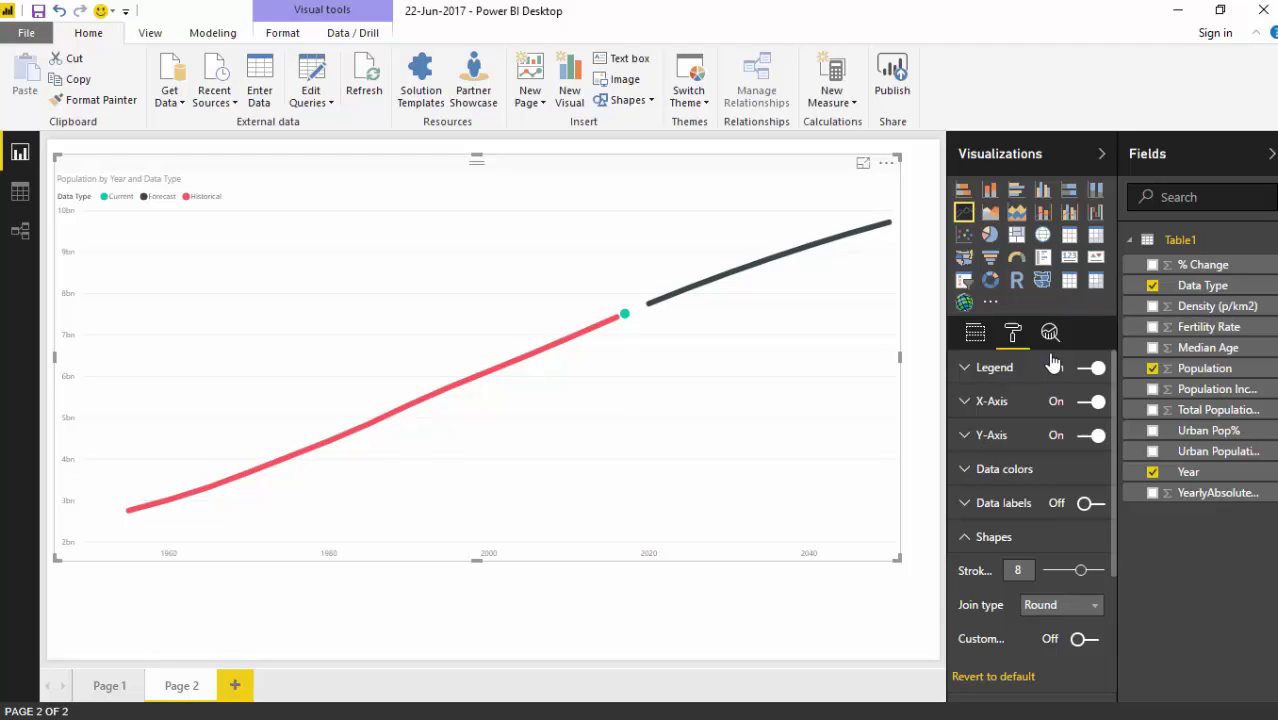
Set Data colors: Current yellow, Forecast purple, Historical teal
click(965, 476)
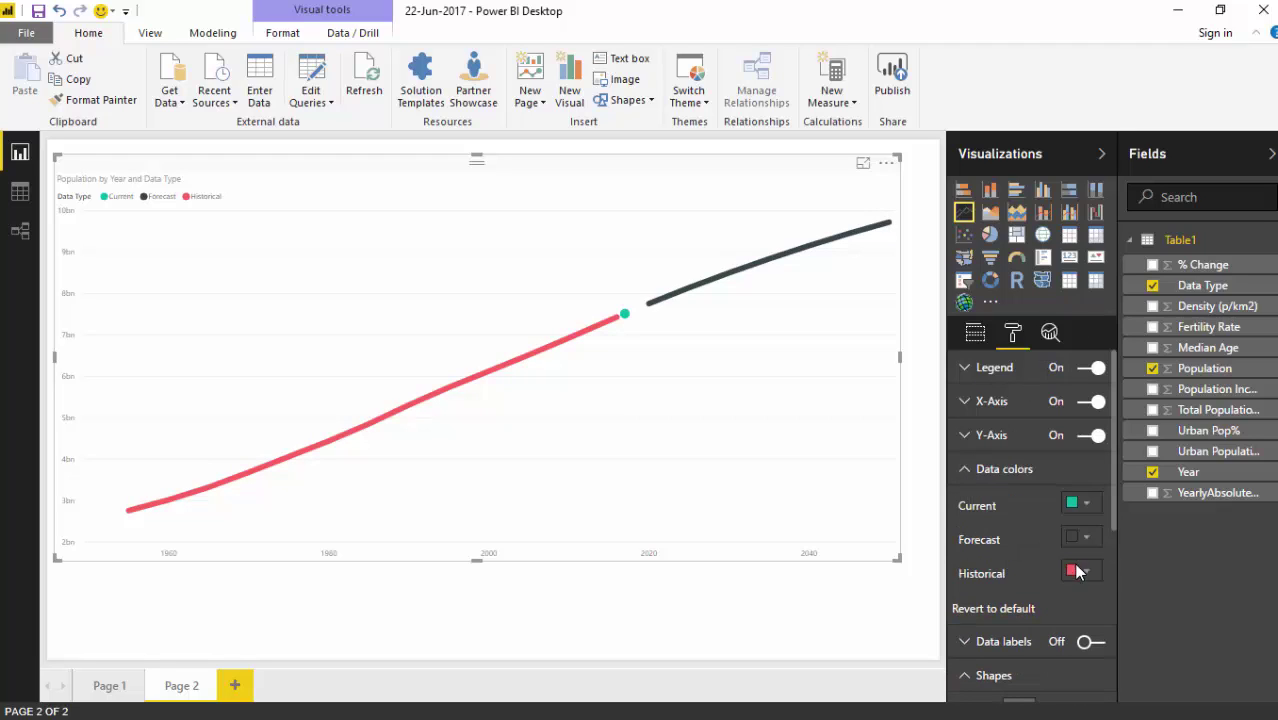
click(1087, 505)
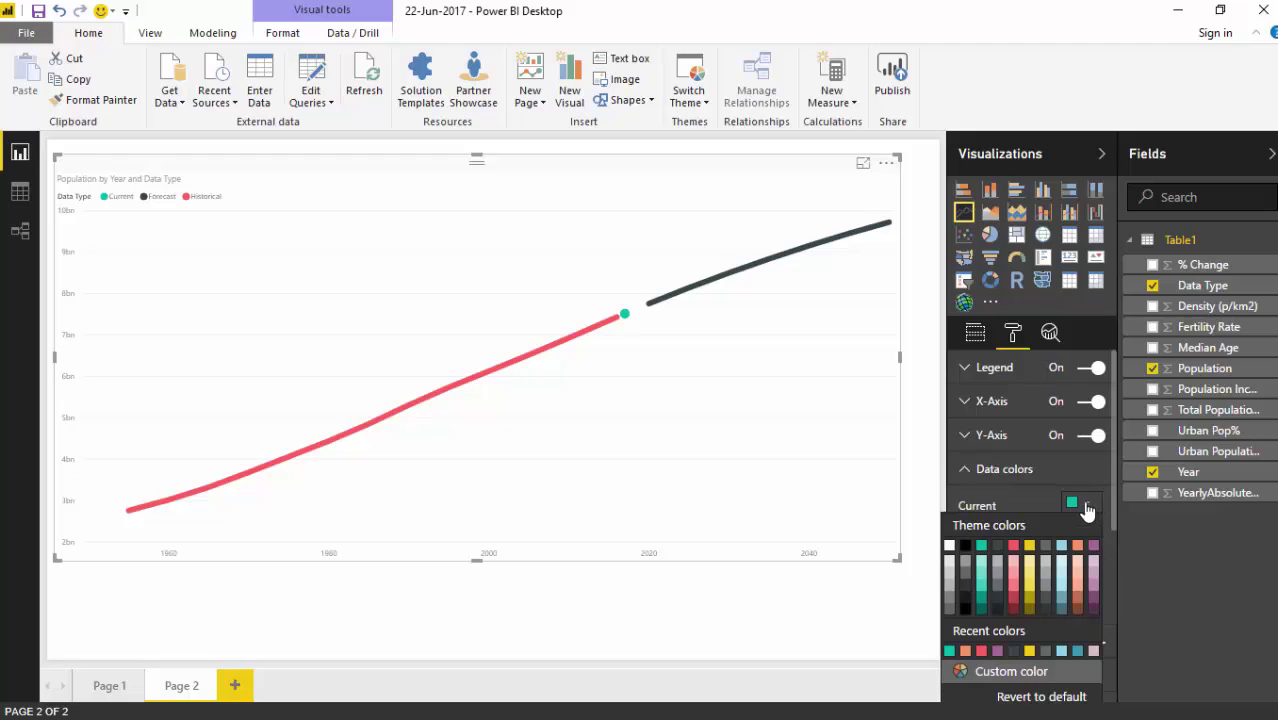
click(1031, 546)
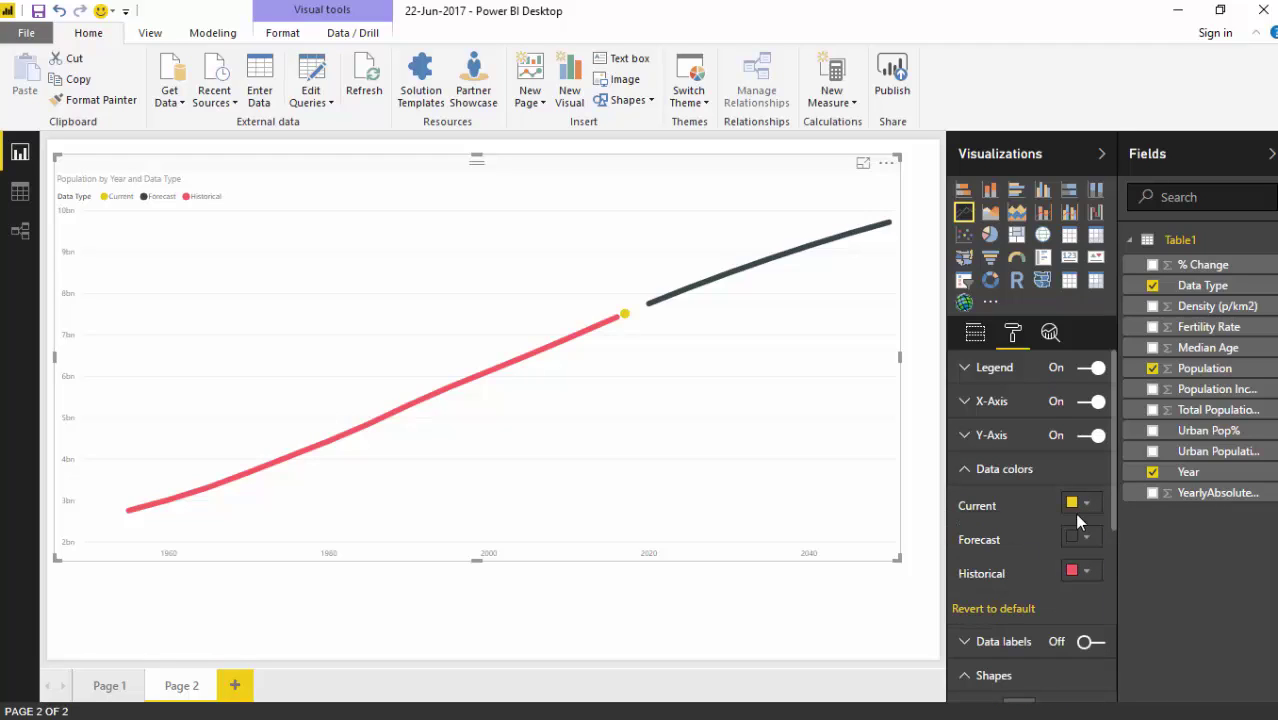
click(1088, 538)
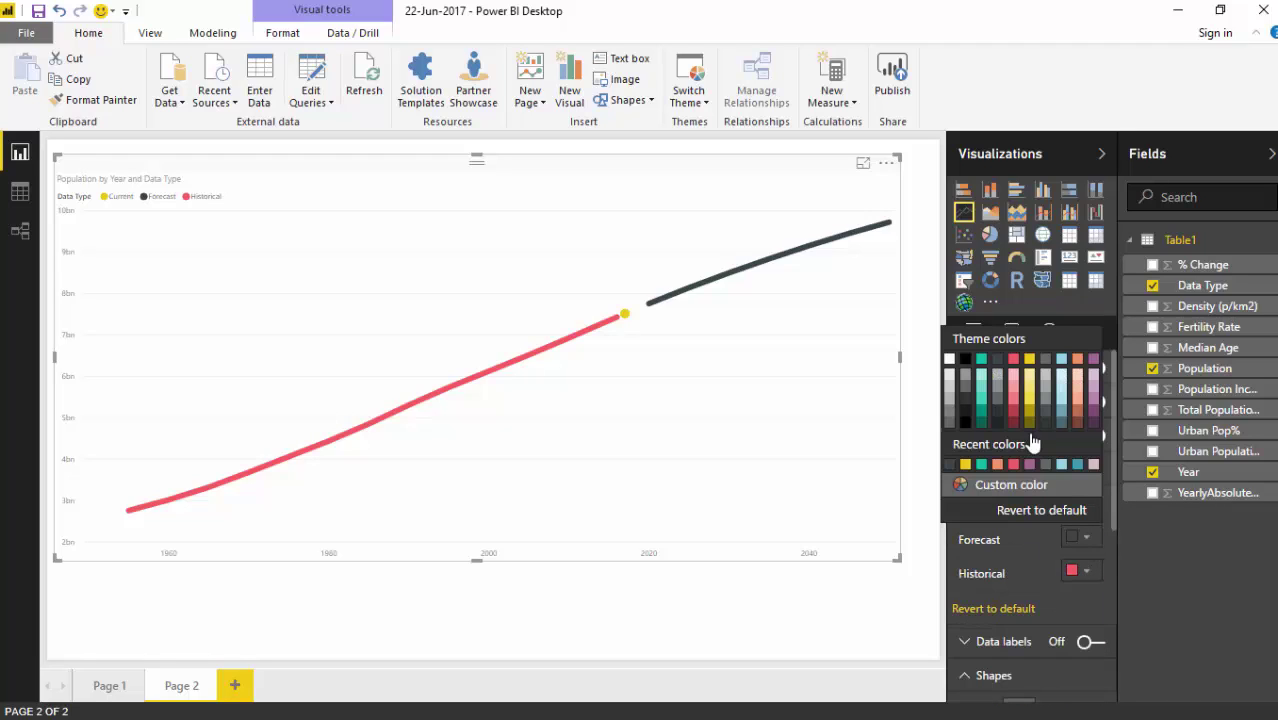
click(1094, 370)
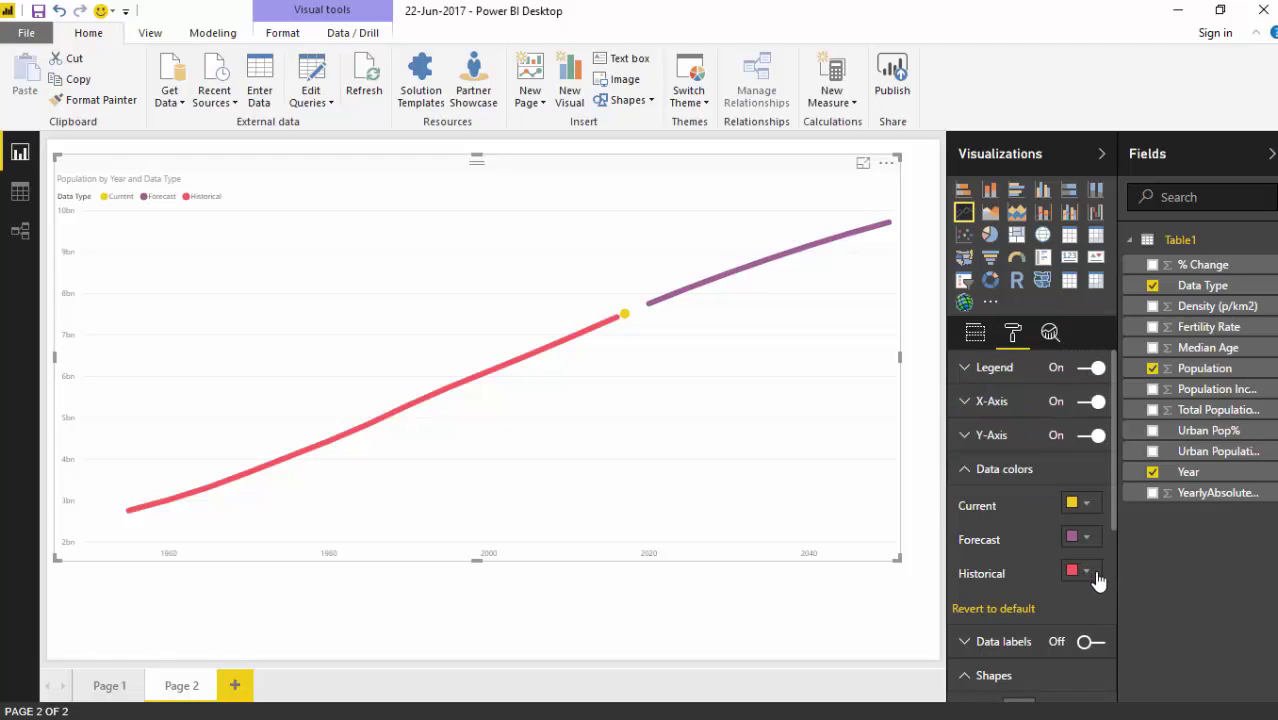
click(1088, 571)
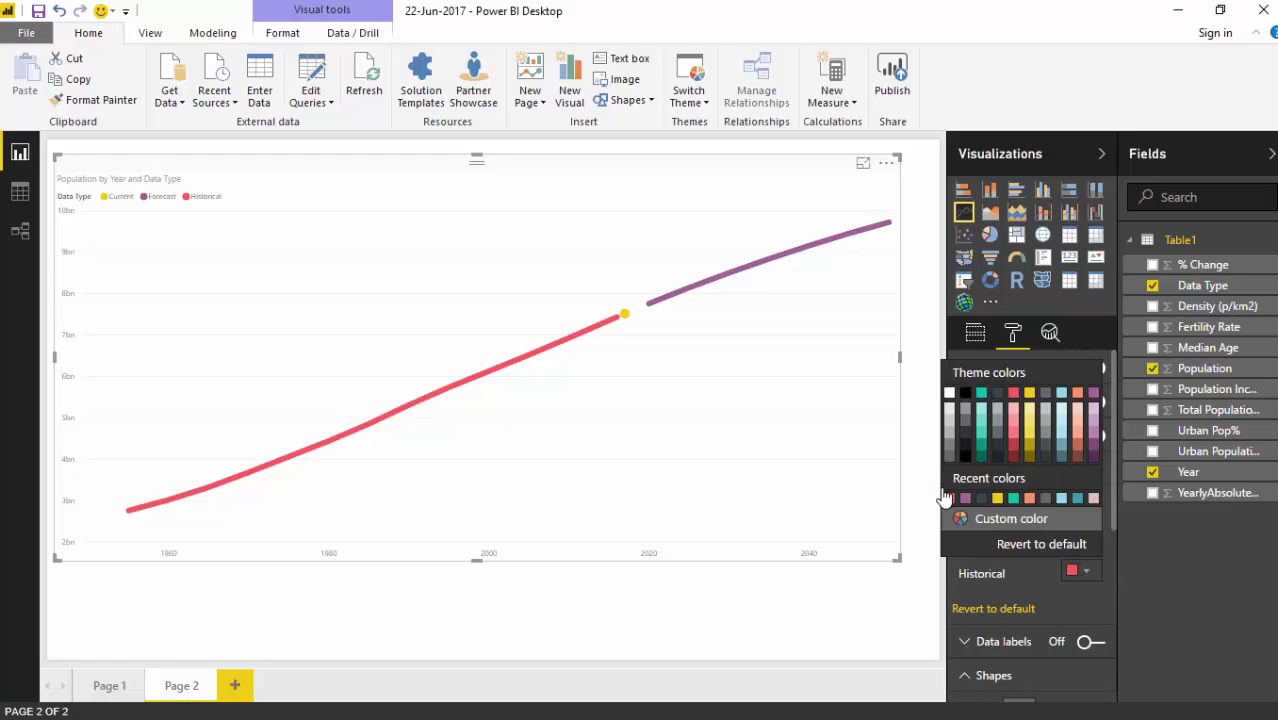
click(982, 394)
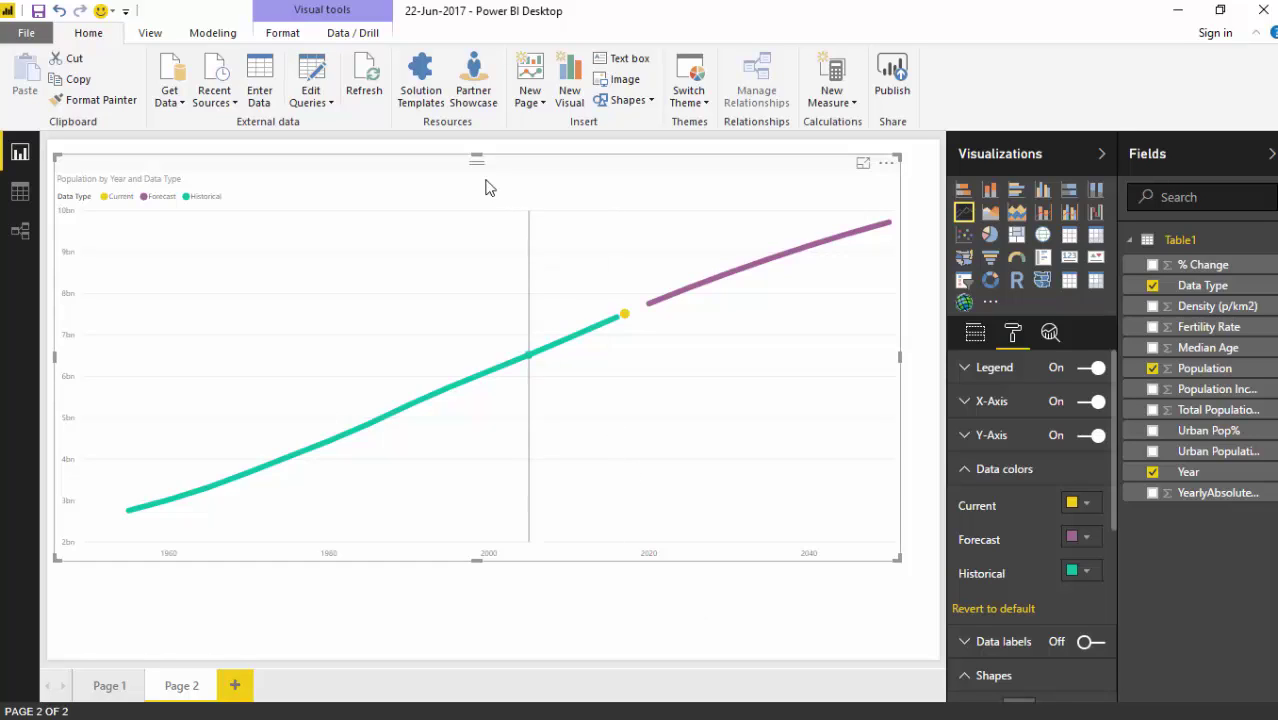
Drag the chart's top edge down to reduce its height
drag(476, 153, 476, 198)
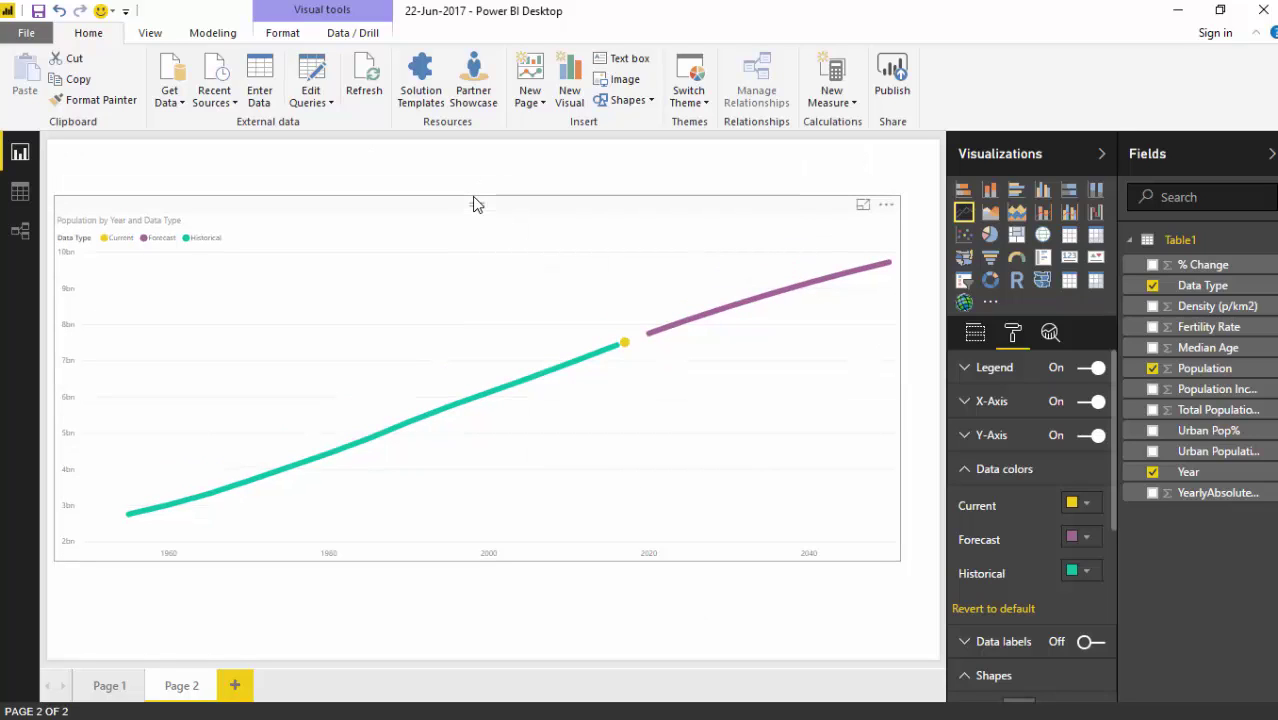